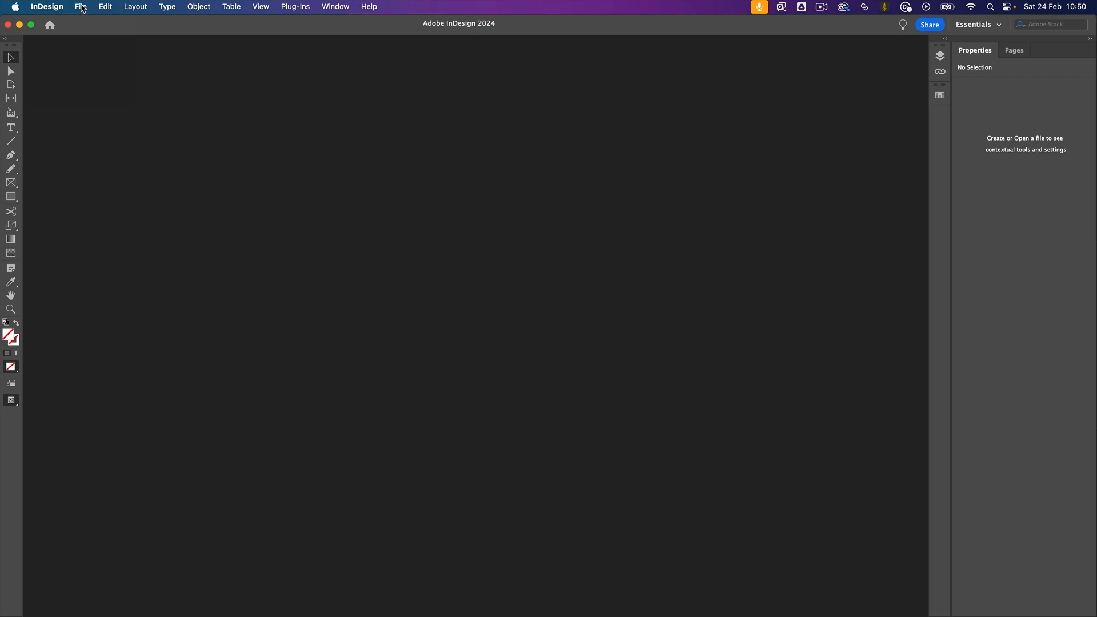
Open the Units & Increments preferences.
{"action": "left_click", "coordinate": [44, 7]}
{"action": "mouse_move", "coordinate": [46, 40]}
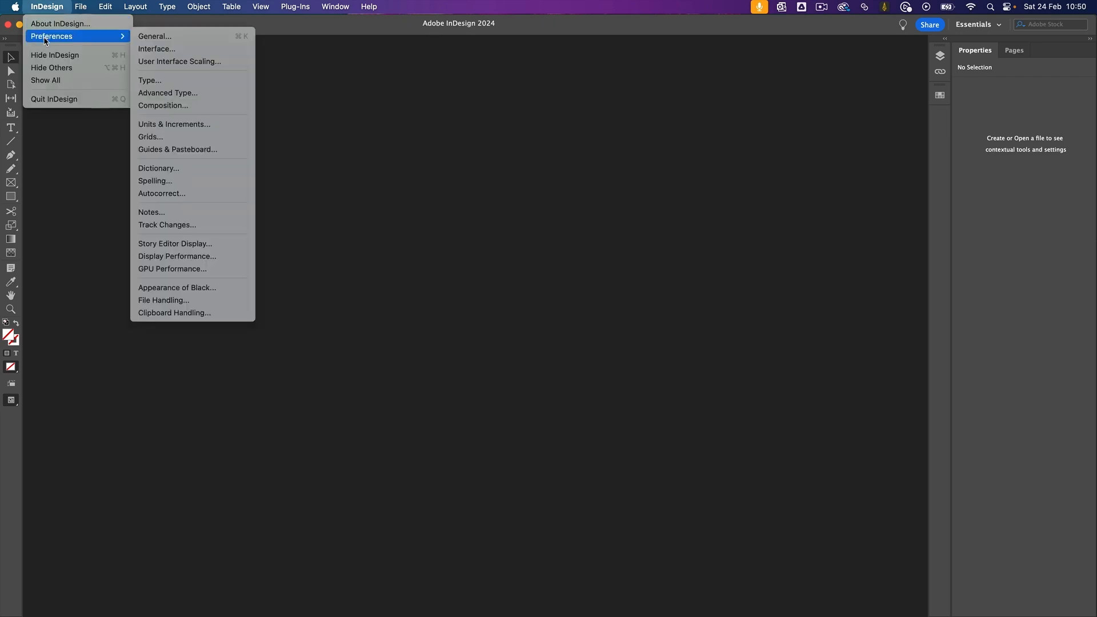
{"action": "left_click", "coordinate": [178, 131]}
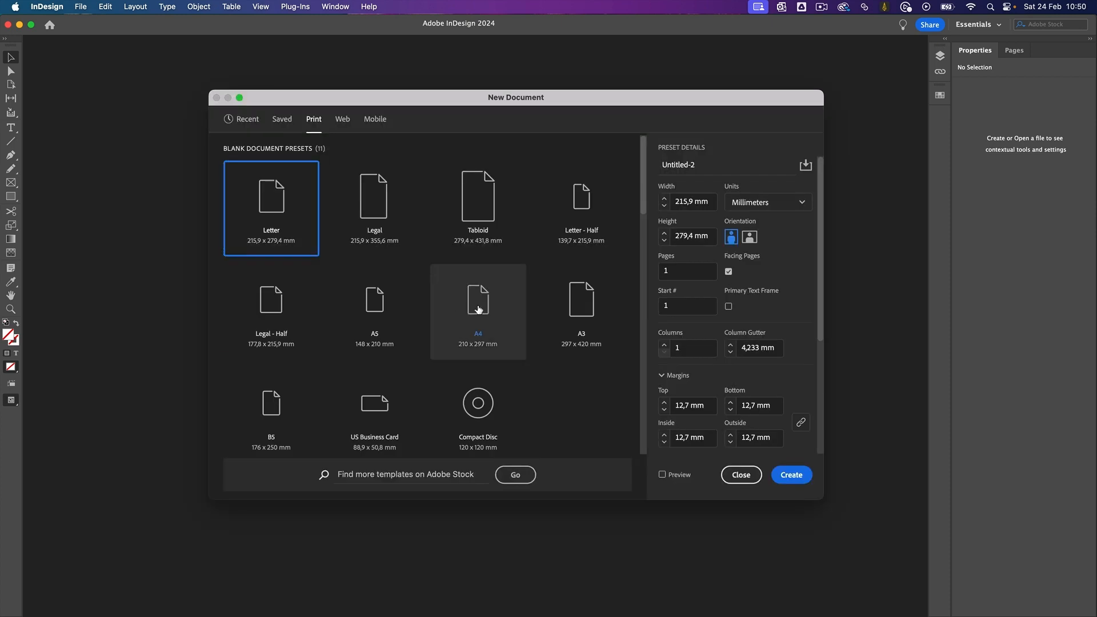
Choose the A4 print preset for the new document and name it Spread.
{"action": "left_click", "coordinate": [477, 308]}
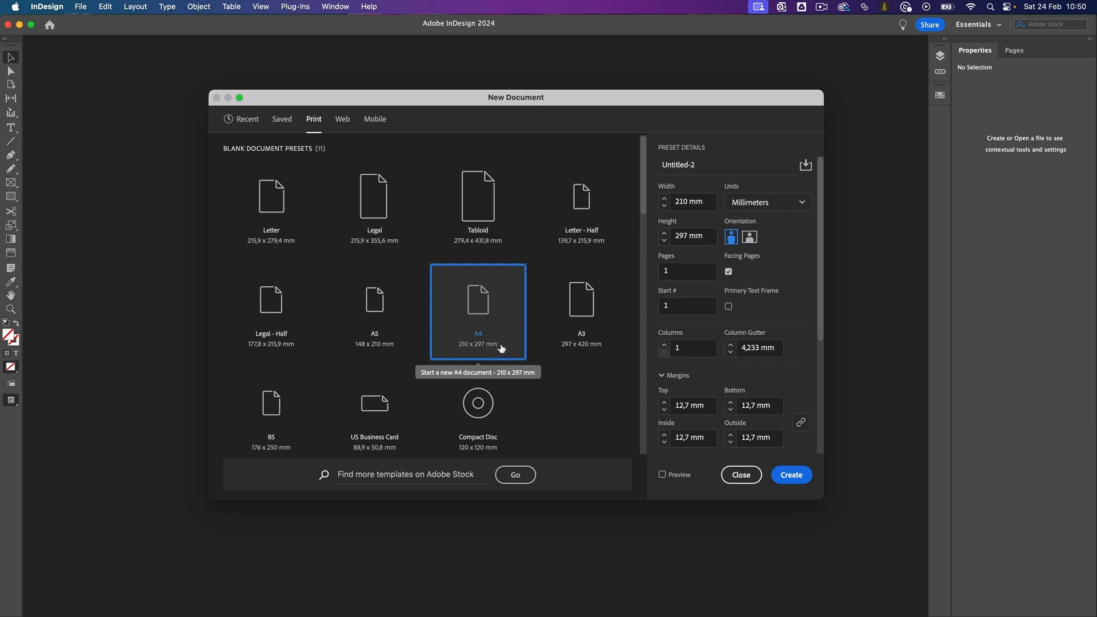
{"action": "left_click", "coordinate": [704, 164]}
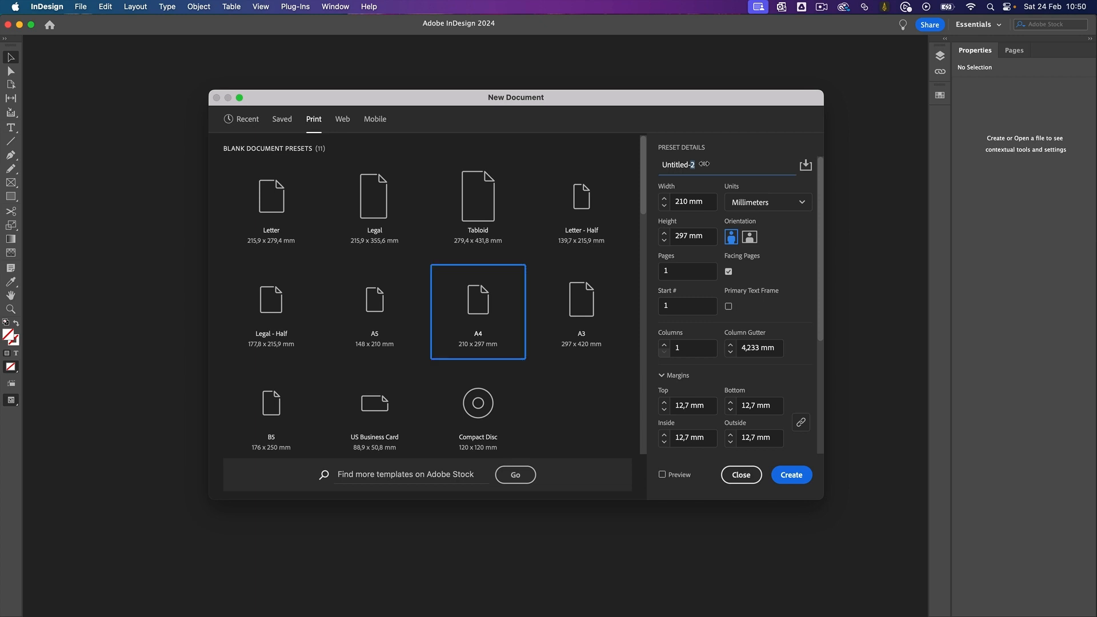
{"action": "key", "text": "super+a"}
{"action": "type", "text": "Spread"}
Set the new document to 2 pages starting at page number 2, with the preview enabled.
{"action": "left_click", "coordinate": [679, 273]}
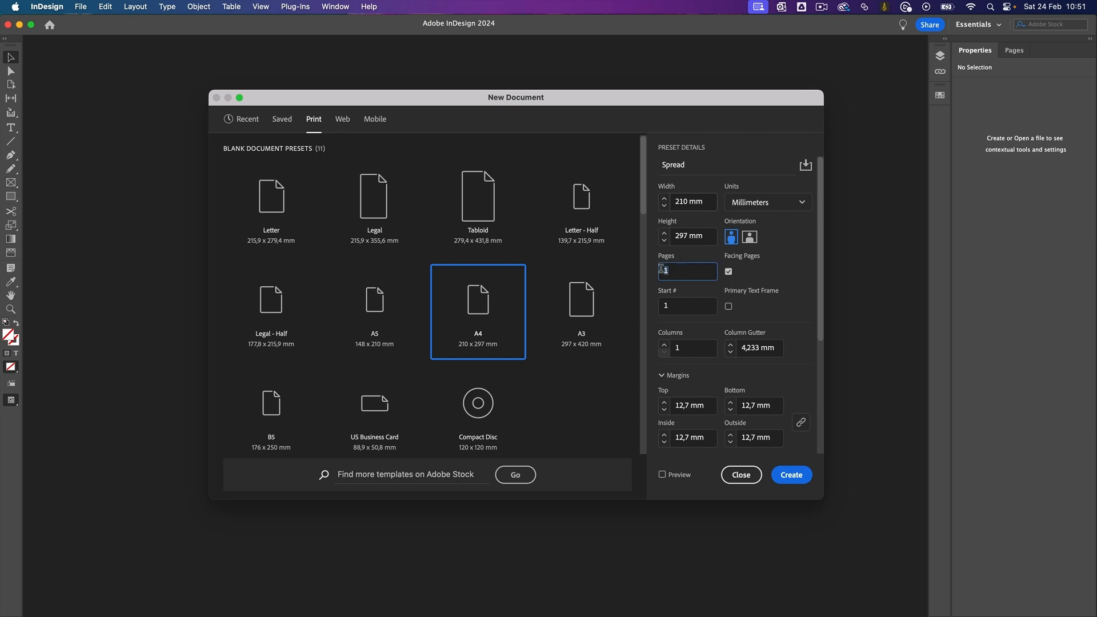
{"action": "type", "text": "2"}
{"action": "left_click", "coordinate": [680, 476]}
{"action": "left_click_drag", "start_coordinate": [385, 93], "coordinate": [399, 120]}
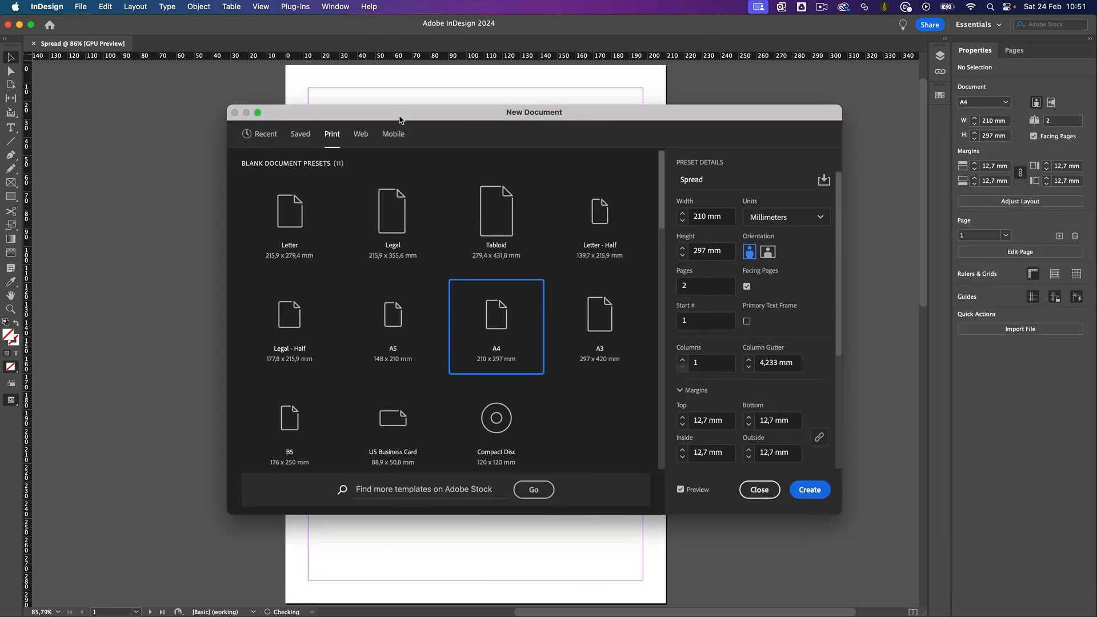
{"action": "double_click", "coordinate": [700, 322]}
{"action": "type", "text": "2"}
{"action": "key", "text": "Tab"}
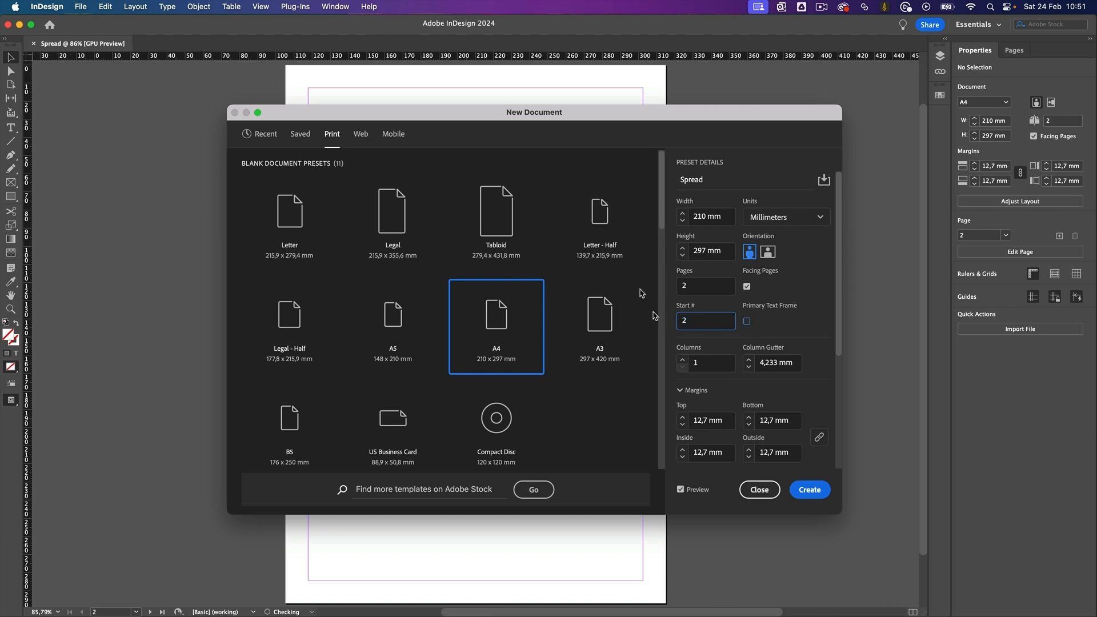
{"action": "left_click_drag", "start_coordinate": [502, 113], "coordinate": [450, 111]}
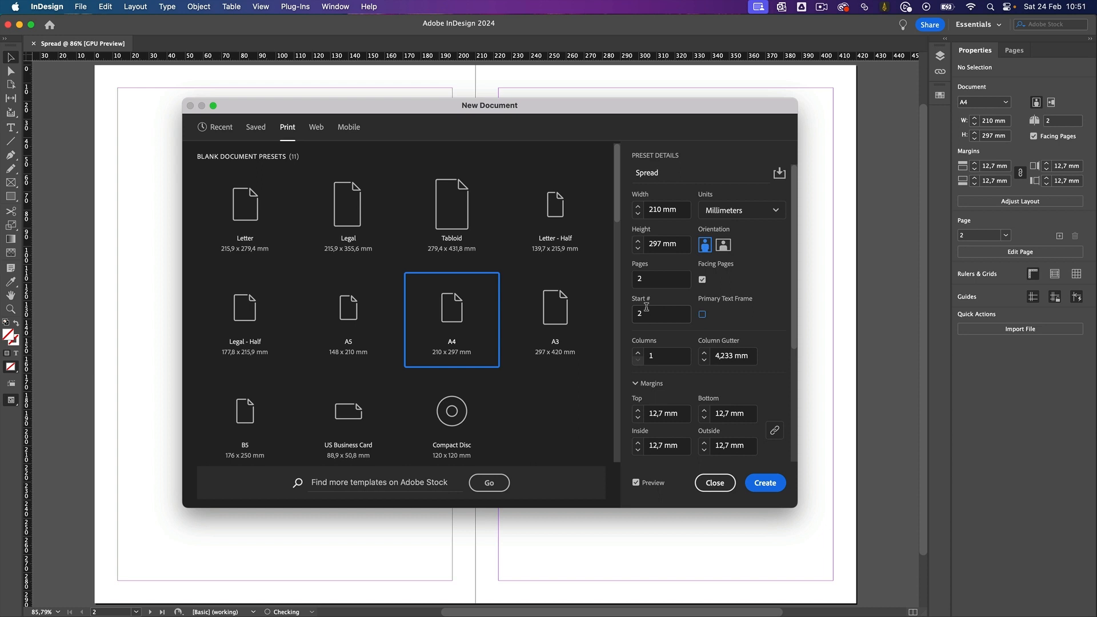
Set the page layout to 5 columns with a 4 mm column gutter.
{"action": "left_click", "coordinate": [637, 352]}
{"action": "left_click", "coordinate": [637, 352]}
{"action": "left_click", "coordinate": [637, 353]}
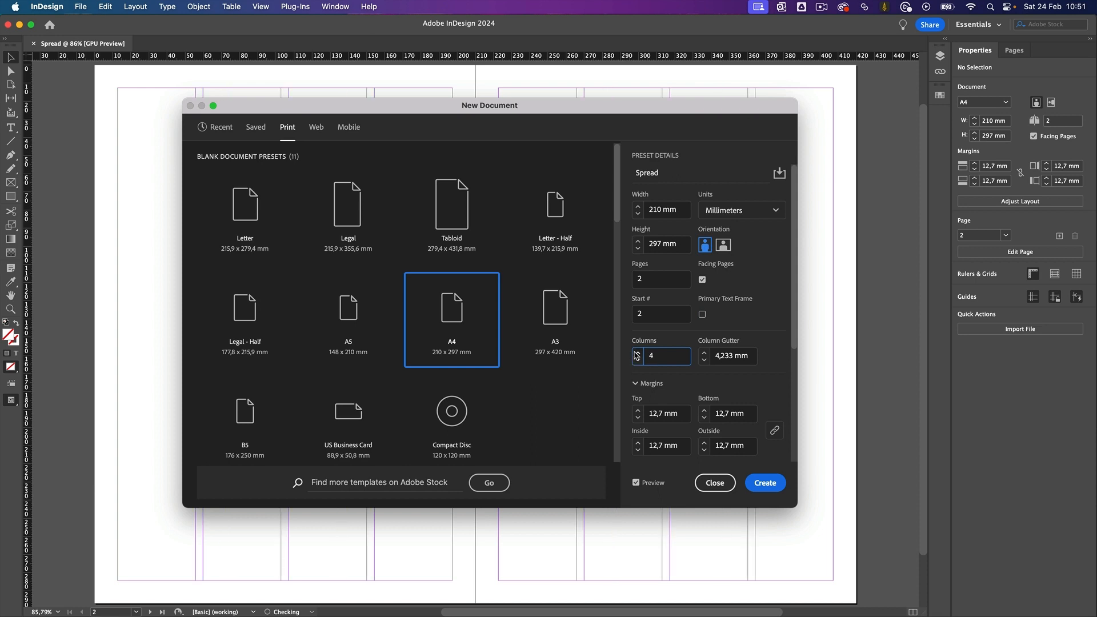
{"action": "left_click", "coordinate": [637, 352]}
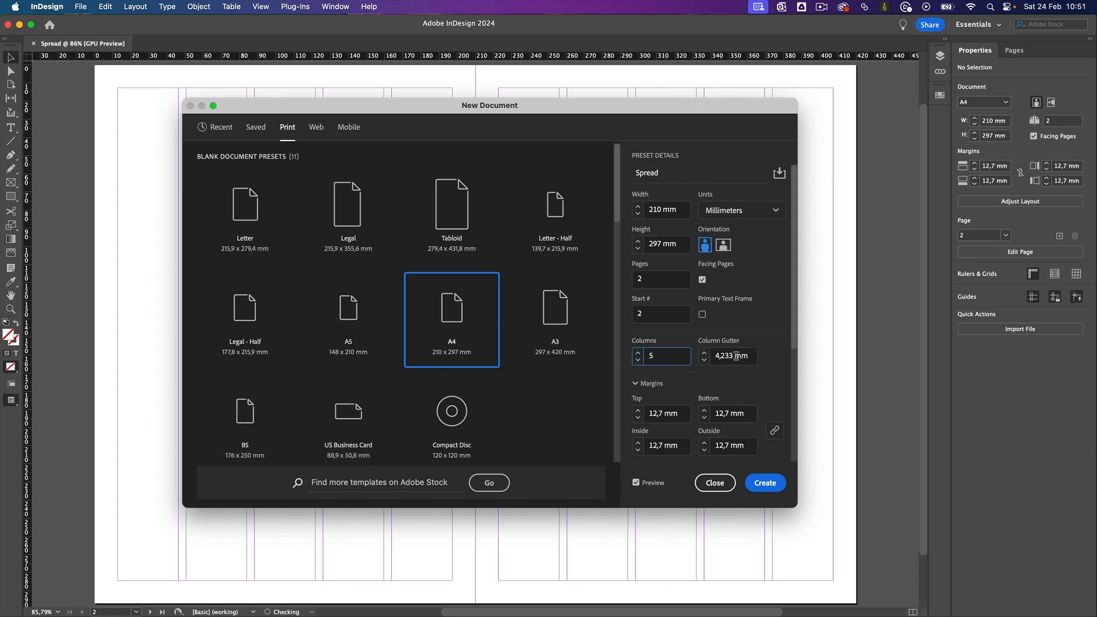
{"action": "left_click_drag", "start_coordinate": [734, 354], "coordinate": [690, 352]}
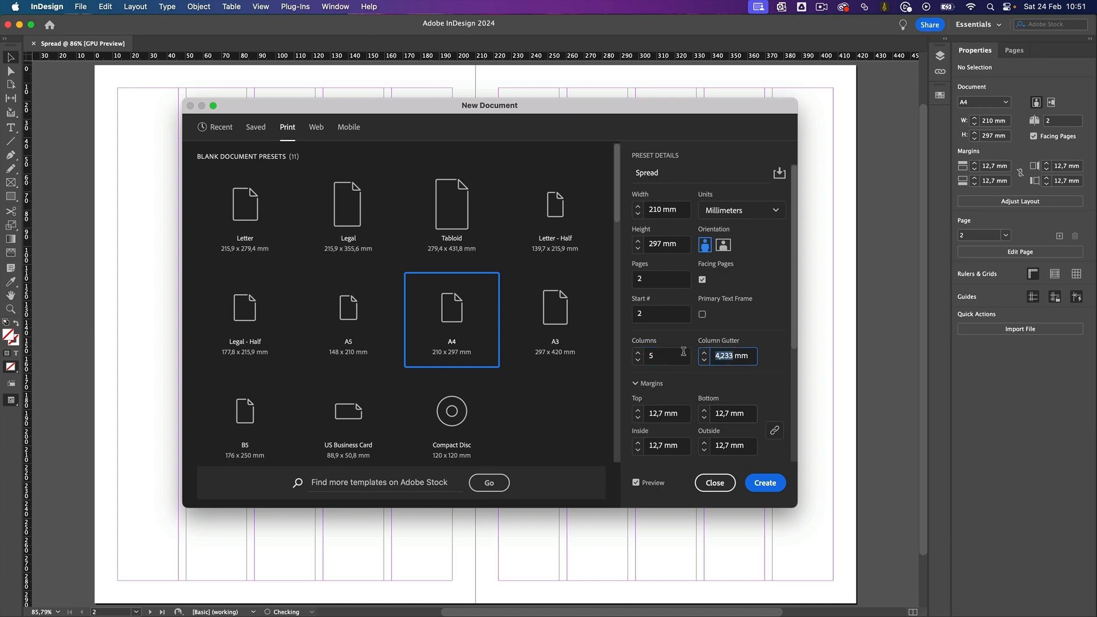
{"action": "type", "text": "4"}
{"action": "key", "text": "Tab"}
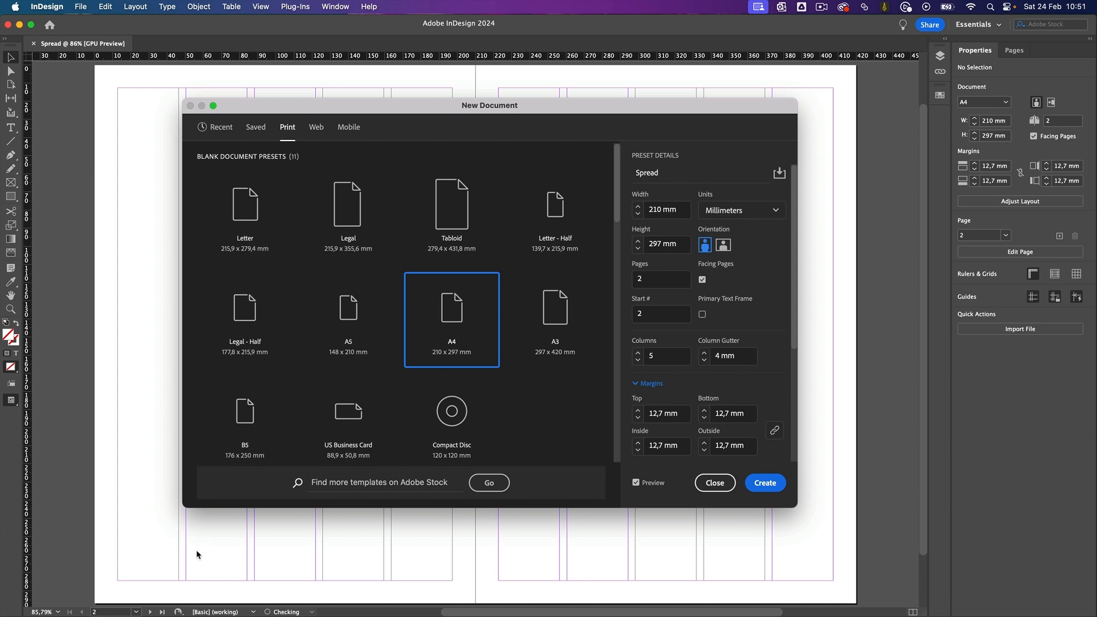
Set all four page margins to 8 mm.
{"action": "scroll", "coordinate": [679, 372], "scroll_direction": "down", "scroll_amount": 5}
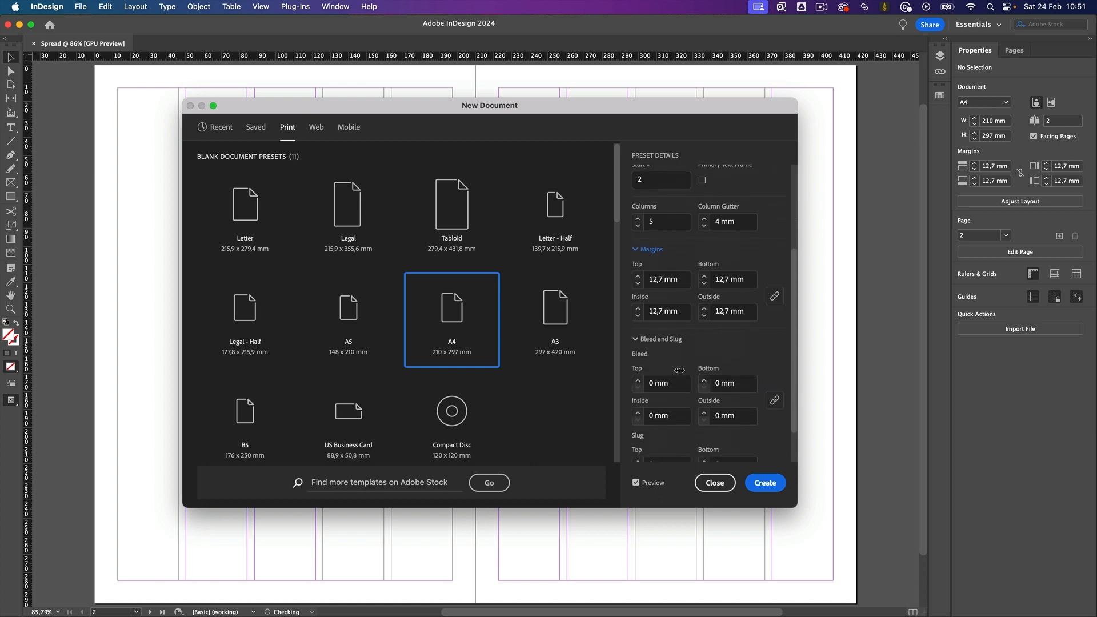
{"action": "left_click", "coordinate": [677, 282]}
{"action": "type", "text": "8"}
{"action": "key", "text": "Tab"}
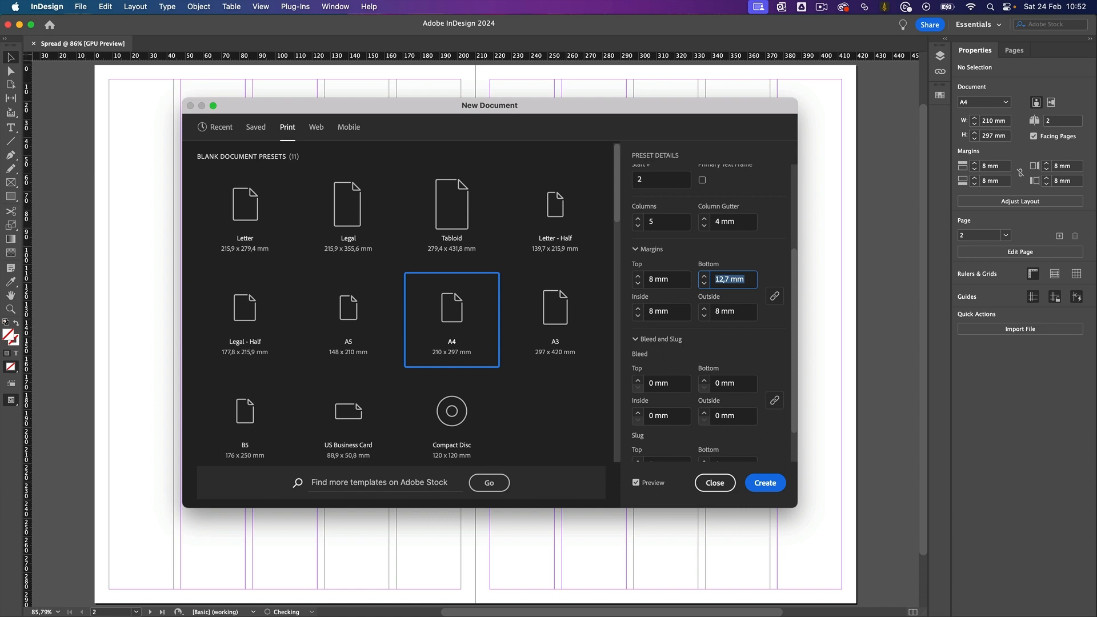
{"action": "type", "text": "8"}
{"action": "key", "text": "Tab"}
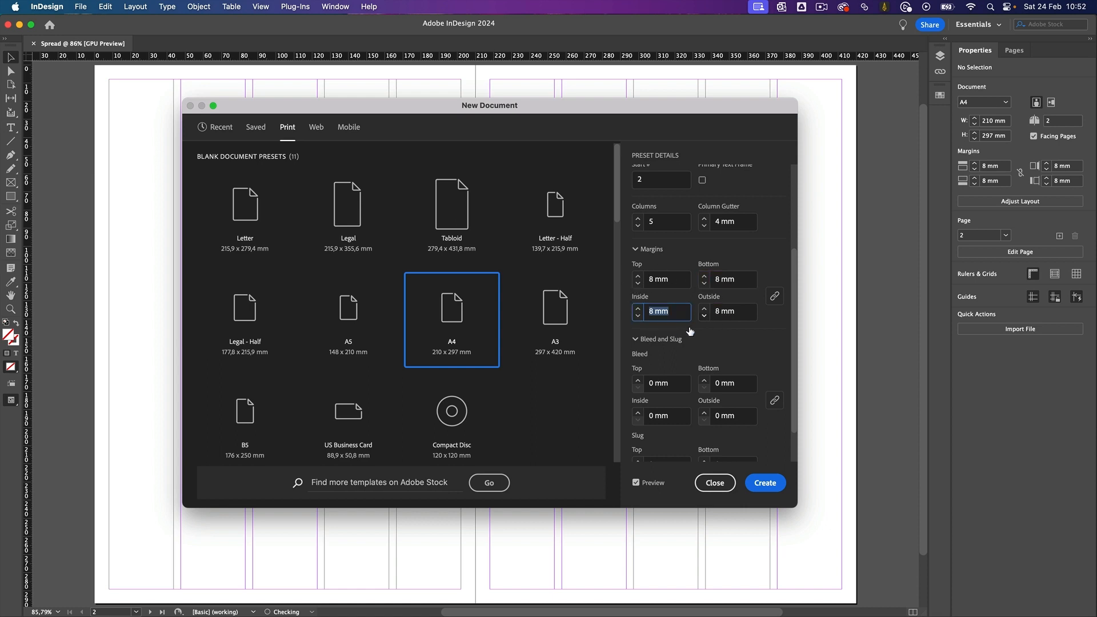
Set the bleed to 3 mm on all sides.
{"action": "scroll", "coordinate": [737, 345], "scroll_direction": "down", "scroll_amount": 1}
{"action": "scroll", "coordinate": [737, 344], "scroll_direction": "down", "scroll_amount": 3}
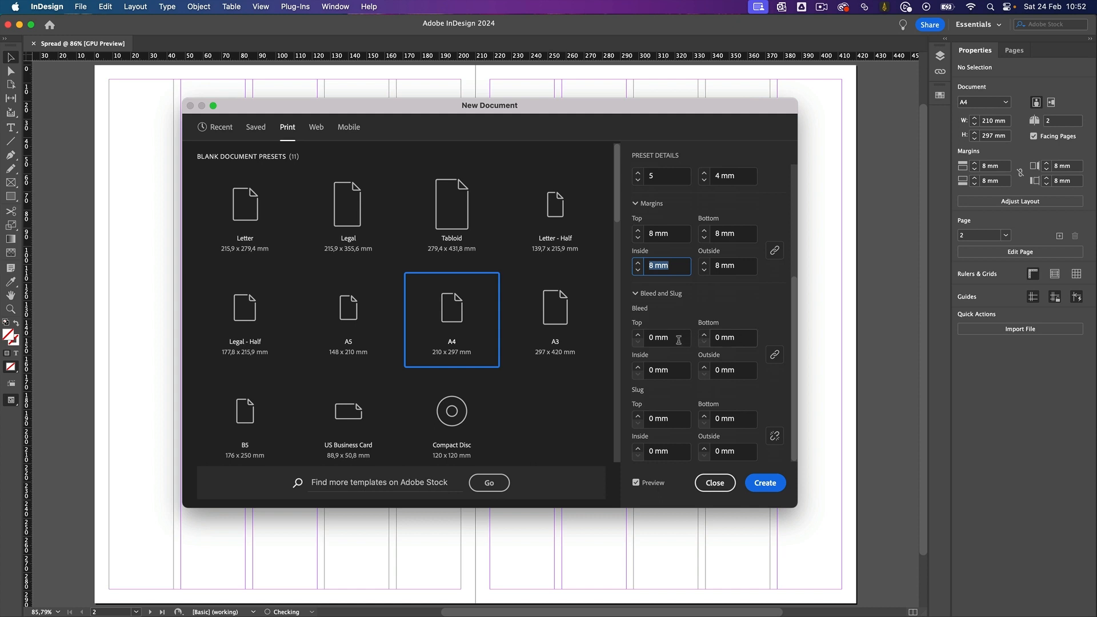
{"action": "left_click", "coordinate": [638, 334]}
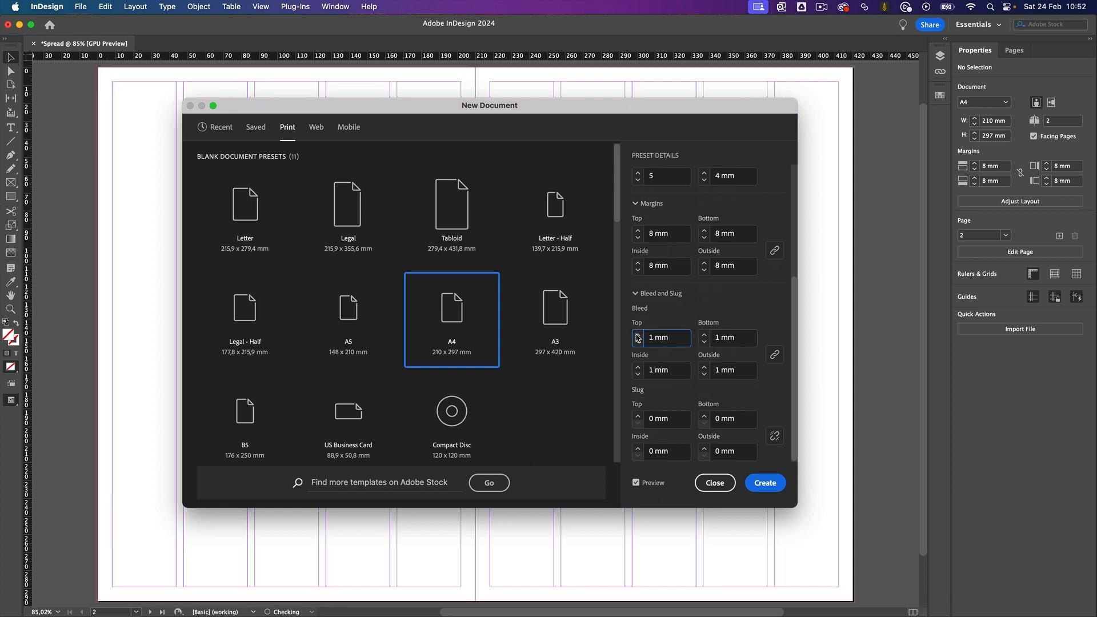
{"action": "left_click", "coordinate": [638, 333]}
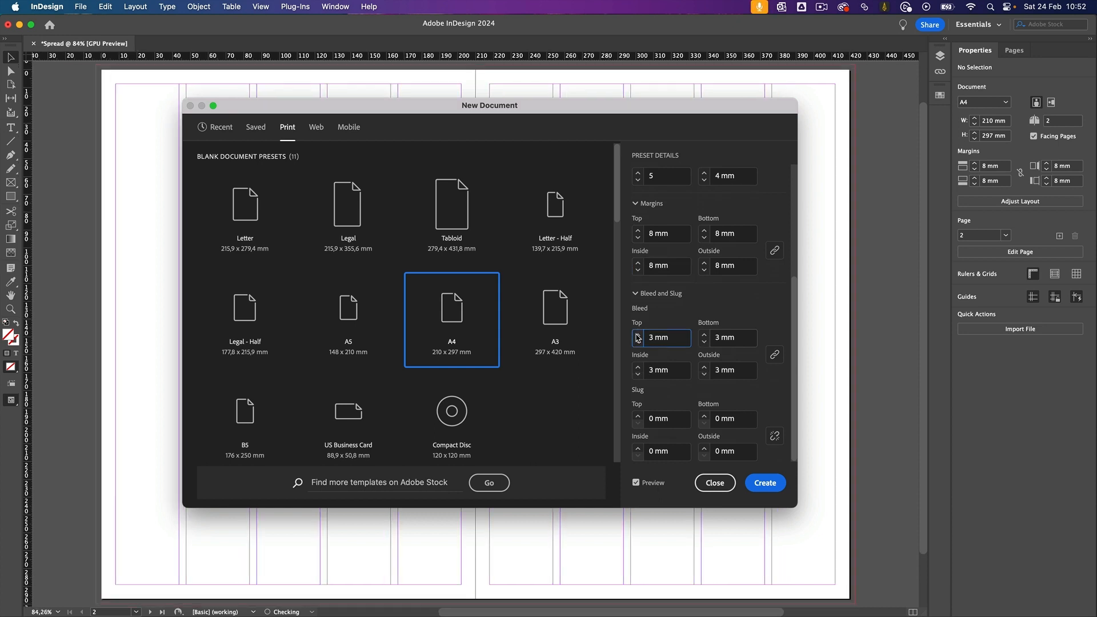
{"action": "left_click", "coordinate": [637, 335]}
Set the slug to 6 mm on all sides with the values linked, and create the document.
{"action": "mouse_move", "coordinate": [639, 311]}
{"action": "left_click", "coordinate": [638, 415]}
{"action": "left_click", "coordinate": [638, 415]}
{"action": "left_click", "coordinate": [638, 415]}
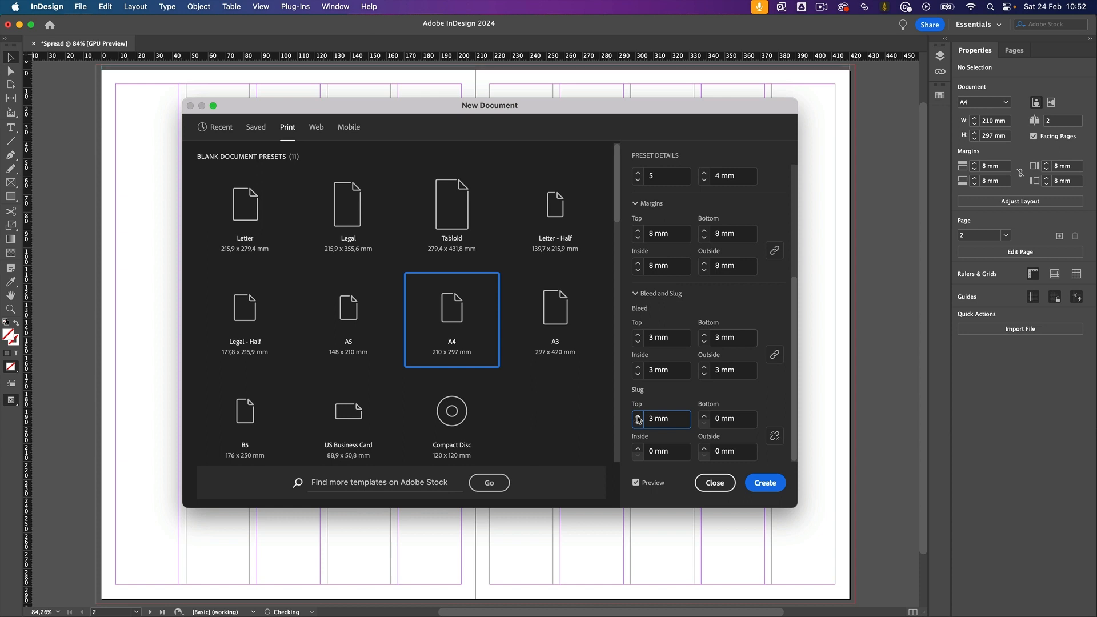
{"action": "left_click", "coordinate": [638, 416]}
{"action": "left_click", "coordinate": [637, 415]}
{"action": "left_click", "coordinate": [638, 416]}
{"action": "left_click", "coordinate": [775, 438]}
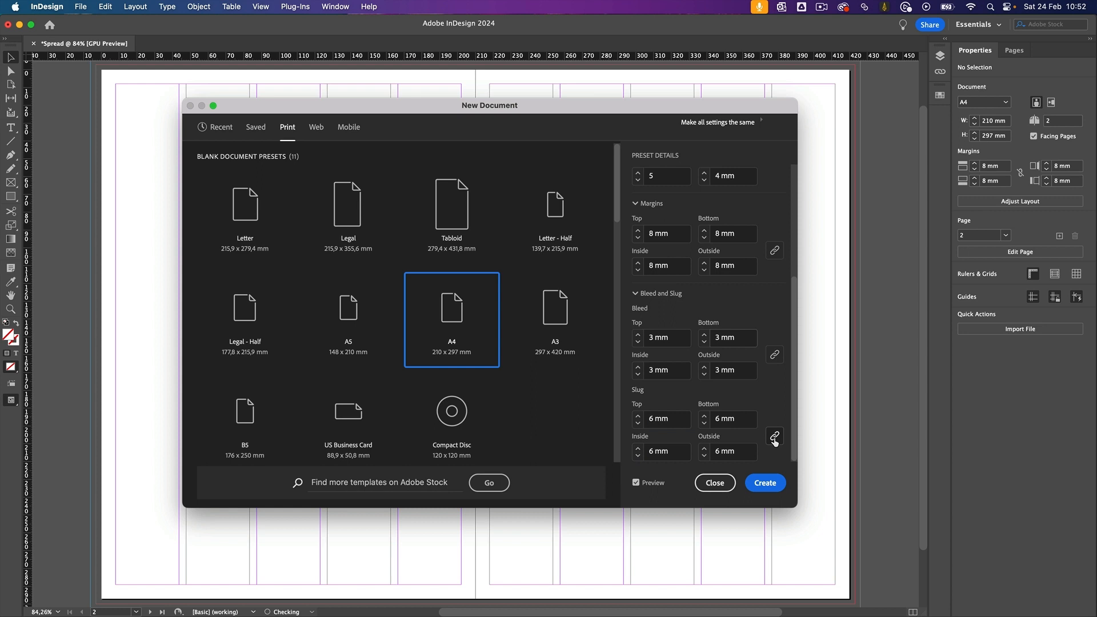
{"action": "left_click", "coordinate": [766, 483]}
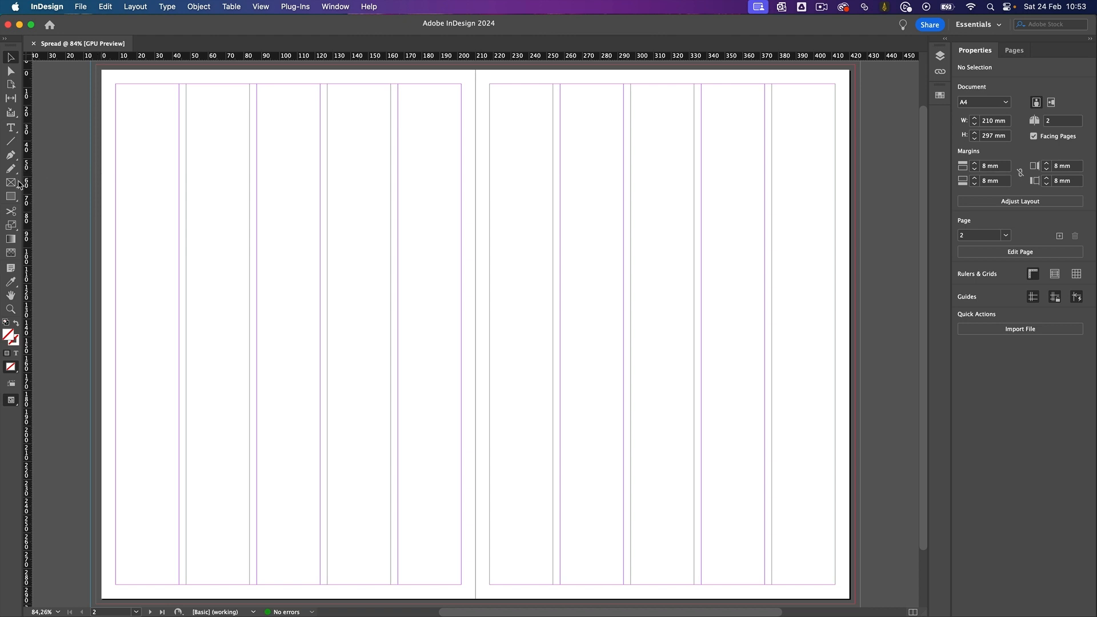
Draw a 404 × 281 mm rectangle along the outer margins of the whole spread and give it a 6 pt stroke.
{"action": "left_click", "coordinate": [9, 200]}
{"action": "left_click_drag", "start_coordinate": [115, 84], "coordinate": [835, 584]}
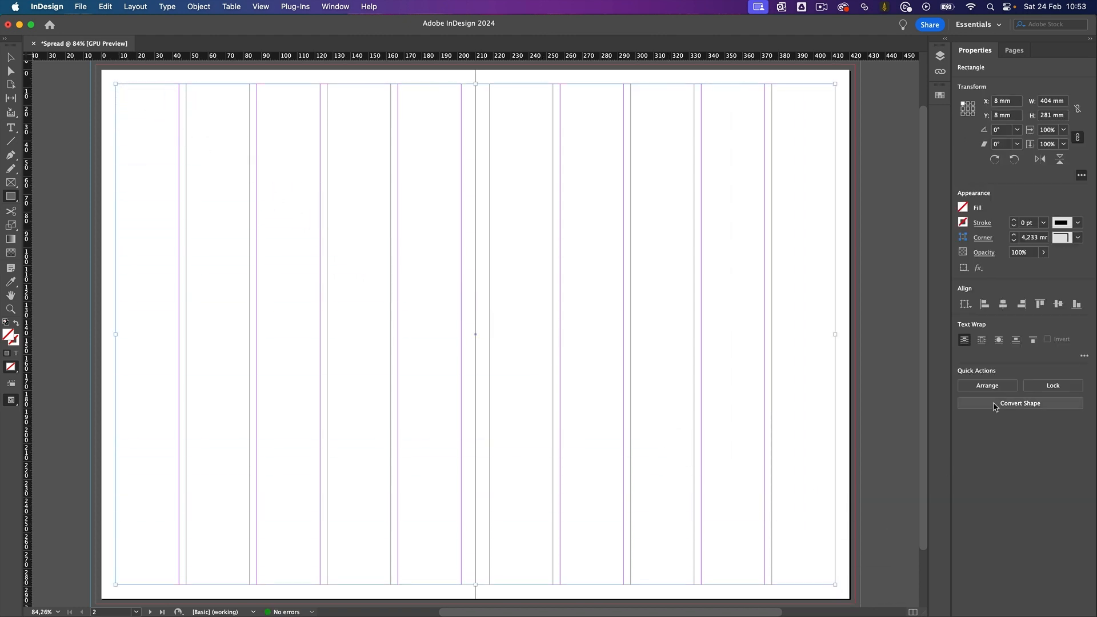
{"action": "left_click", "coordinate": [1014, 220]}
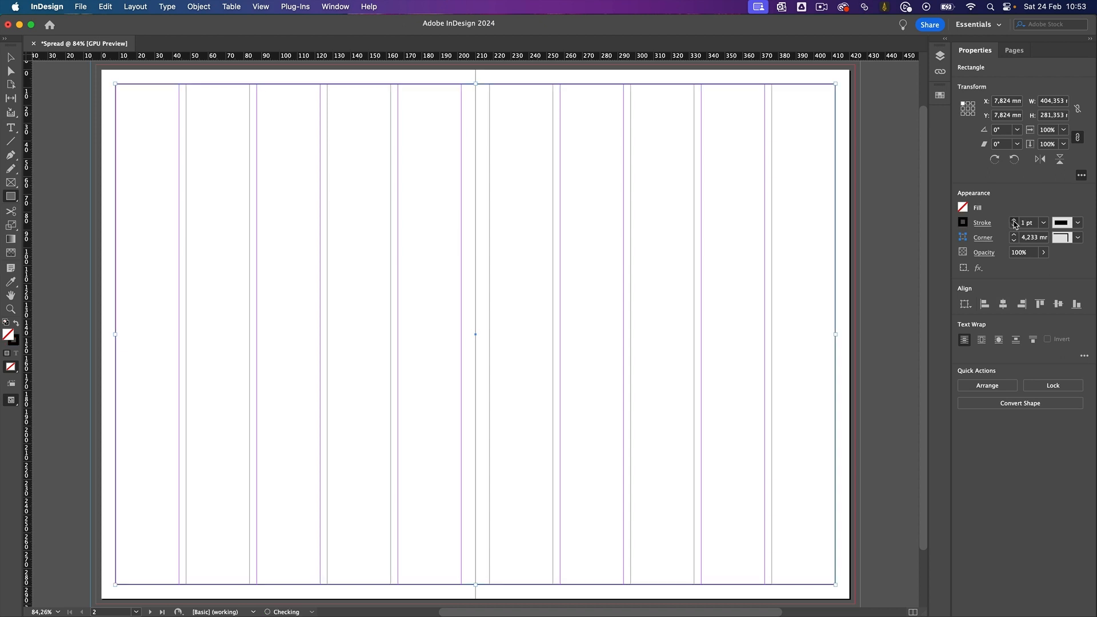
{"action": "left_click", "coordinate": [1014, 220]}
{"action": "left_click", "coordinate": [1014, 220]}
{"action": "left_click", "coordinate": [1014, 220]}
{"action": "left_click", "coordinate": [1014, 220]}
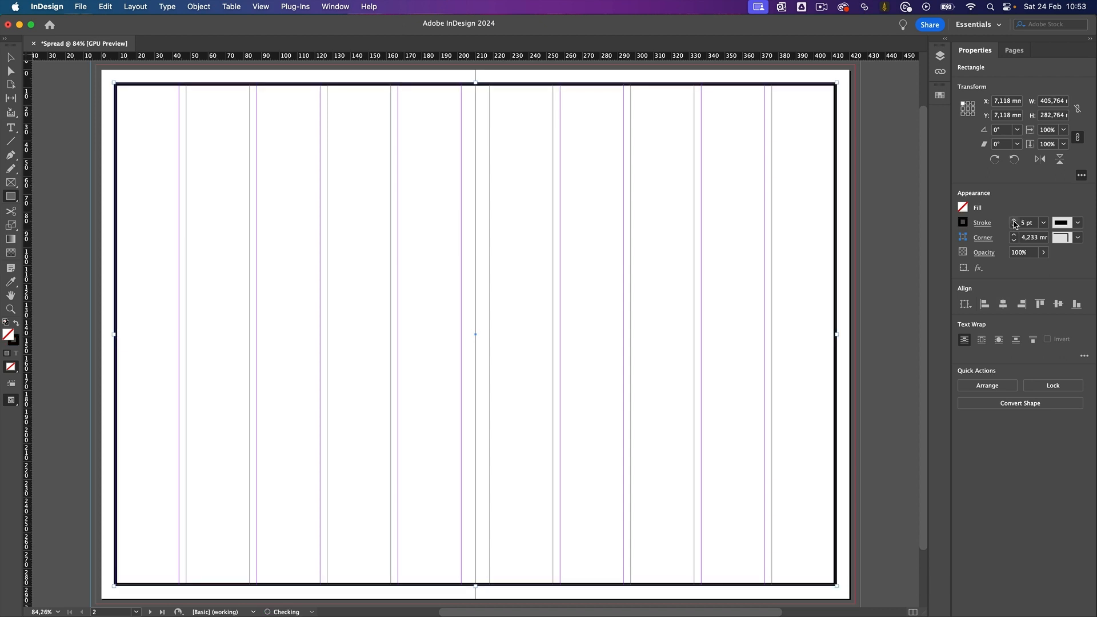
{"action": "left_click", "coordinate": [1015, 220]}
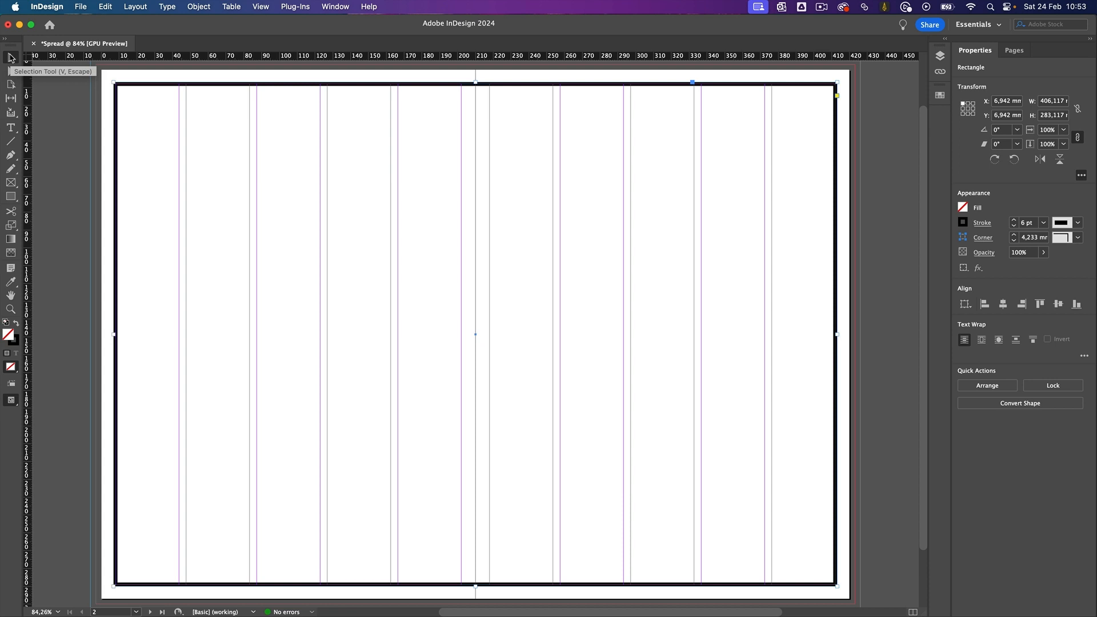
{"action": "left_click", "coordinate": [11, 57]}
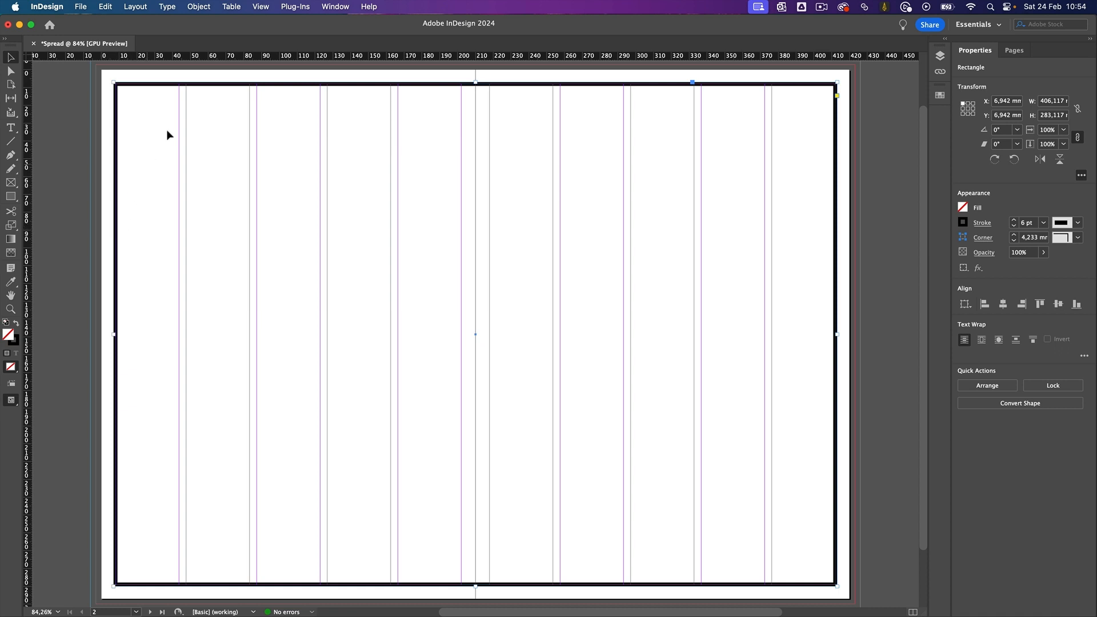
Unlink the page margins and double the outside margin to 16 mm.
{"action": "left_click", "coordinate": [195, 7]}
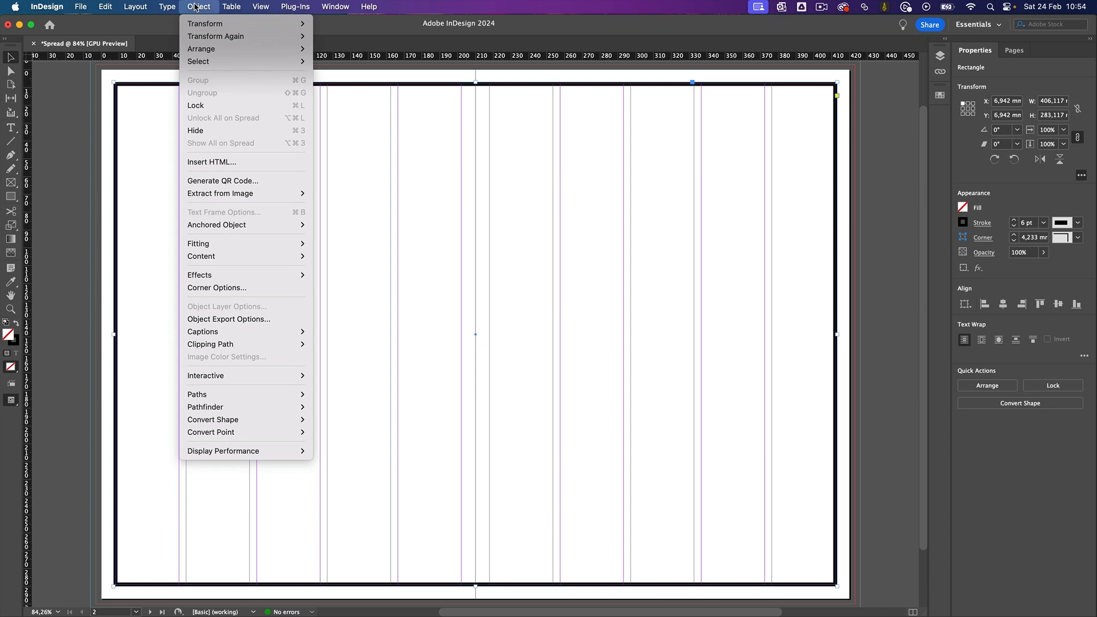
{"action": "mouse_move", "coordinate": [136, 7]}
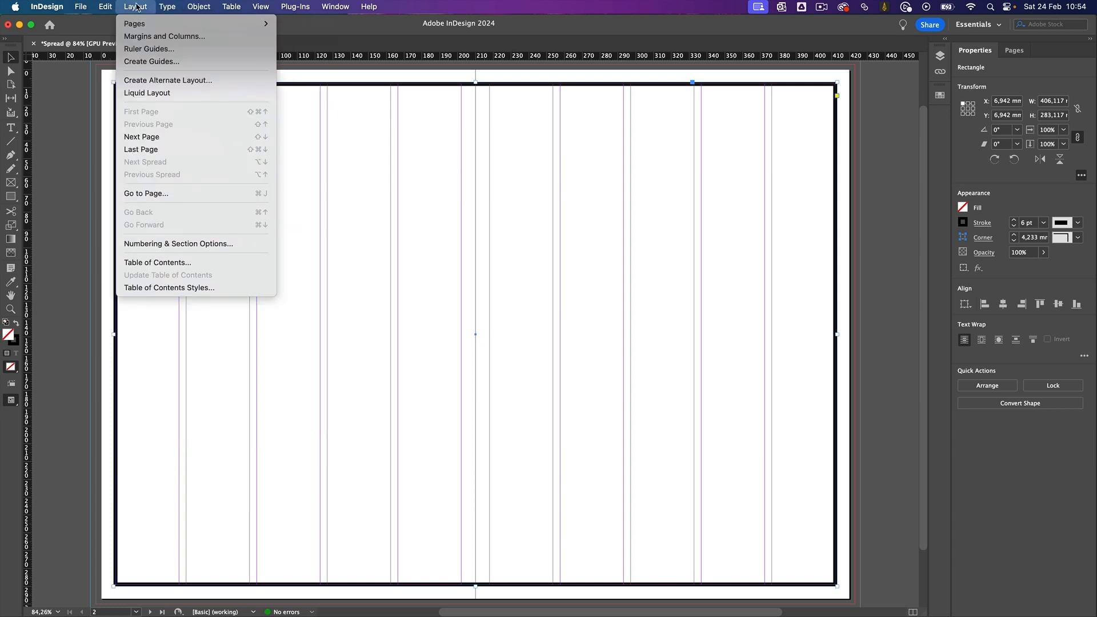
{"action": "left_click", "coordinate": [133, 37]}
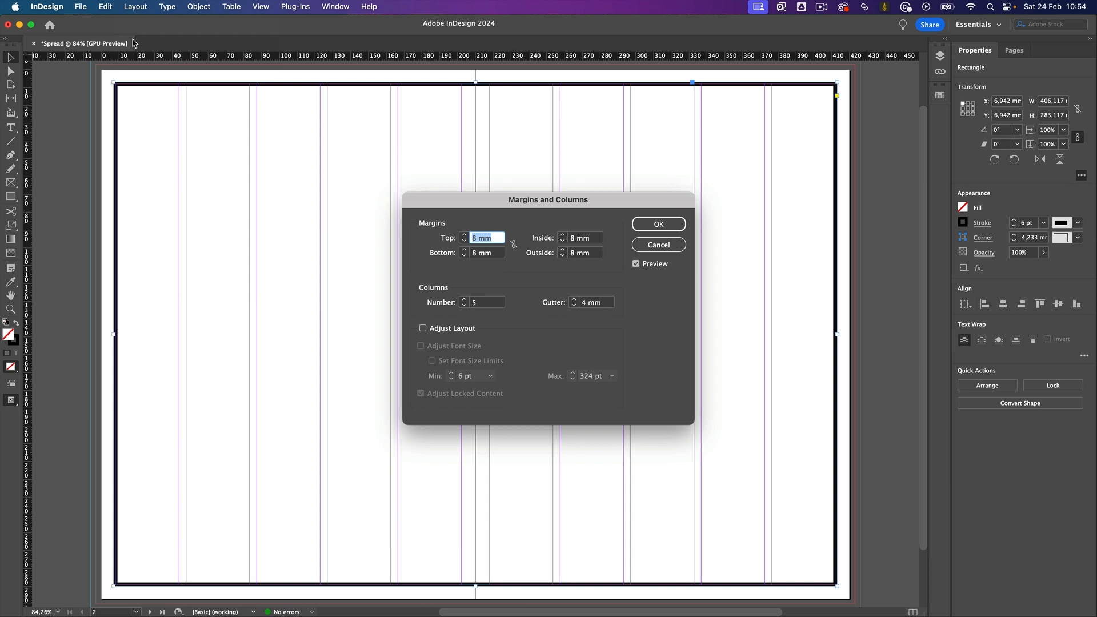
{"action": "left_click", "coordinate": [513, 244]}
{"action": "left_click", "coordinate": [575, 255]}
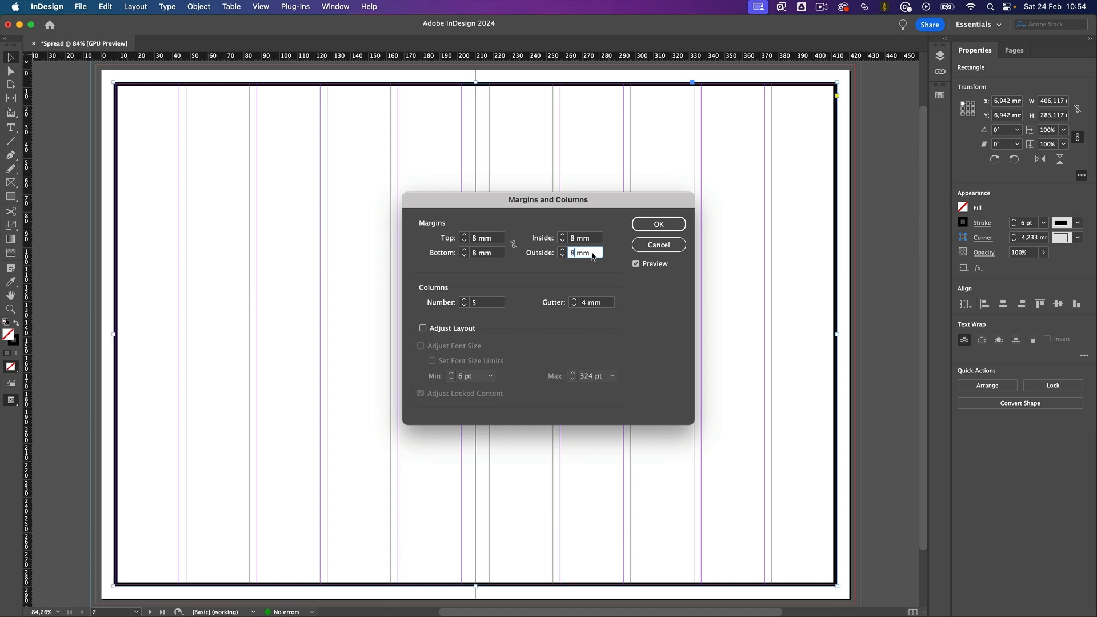
{"action": "type", "text": "*2"}
{"action": "key", "text": "Tab"}
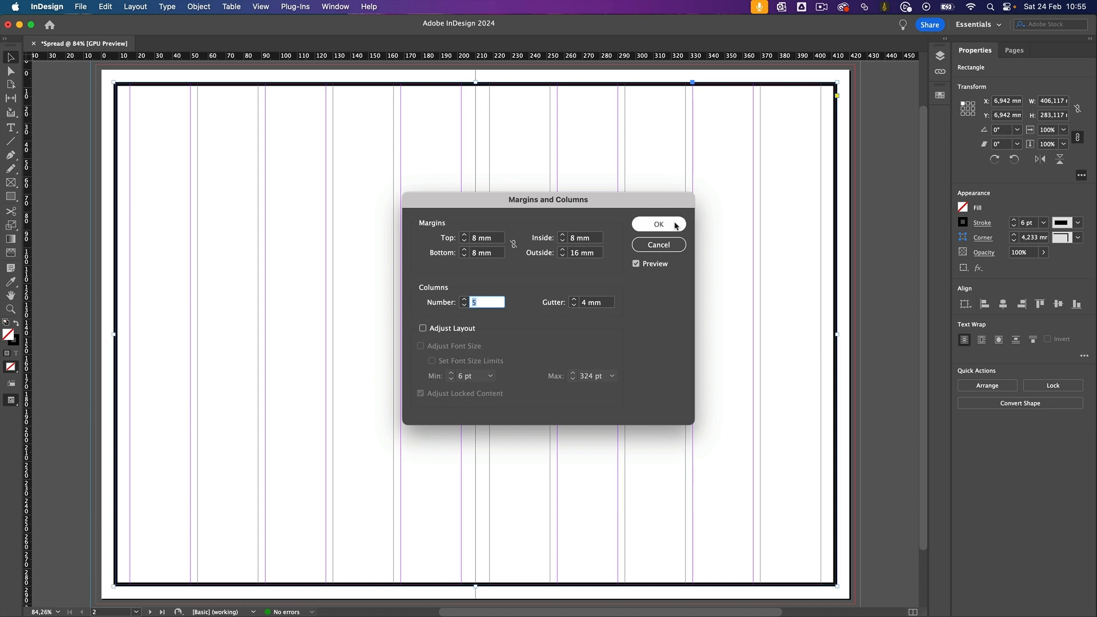
{"action": "left_click", "coordinate": [655, 226]}
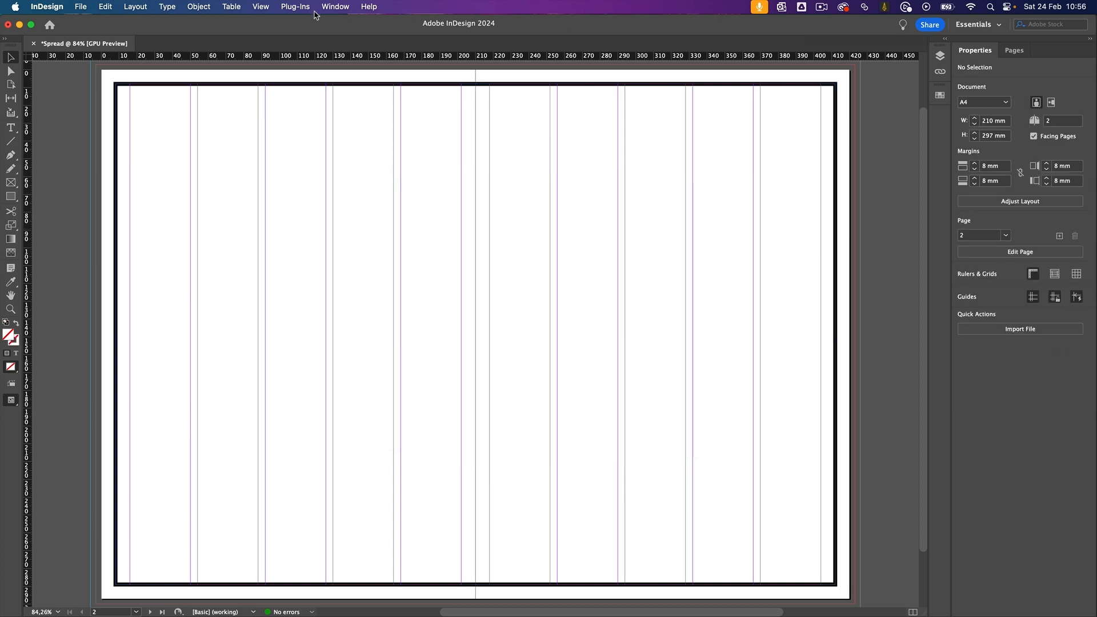
Set up ruler guides dividing the spread into 3 rows, with the preview enabled.
{"action": "left_click", "coordinate": [107, 8]}
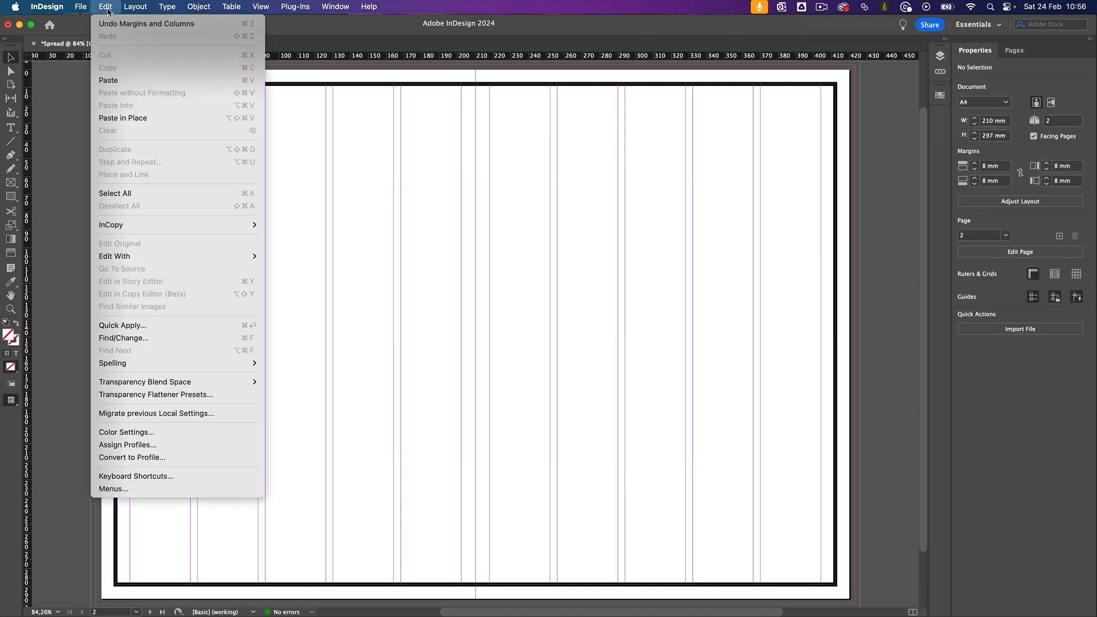
{"action": "mouse_move", "coordinate": [135, 7]}
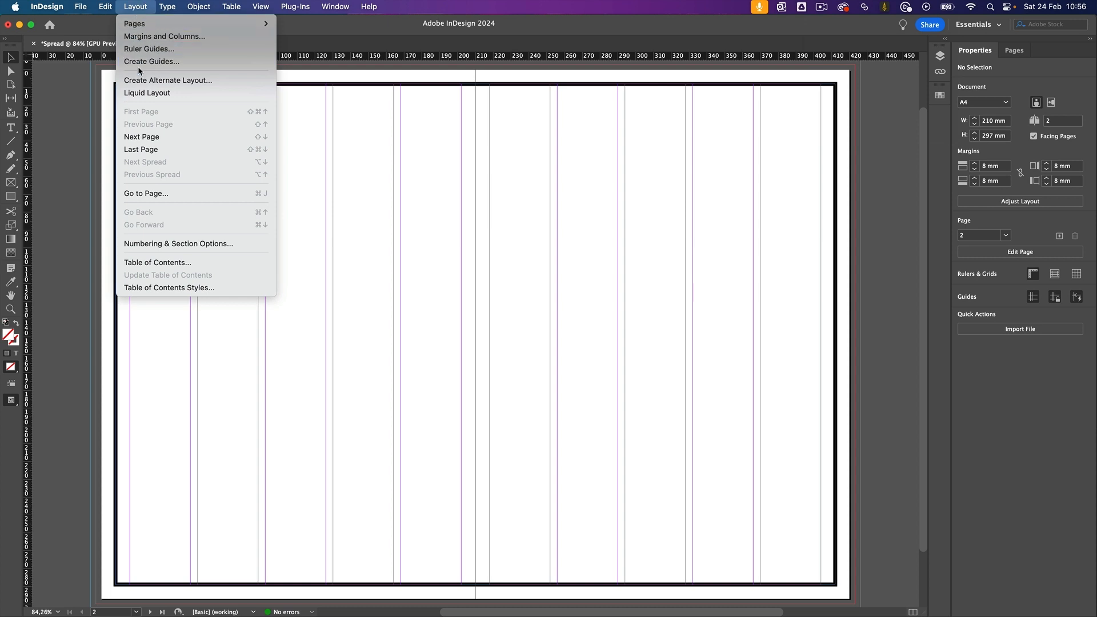
{"action": "left_click", "coordinate": [142, 65]}
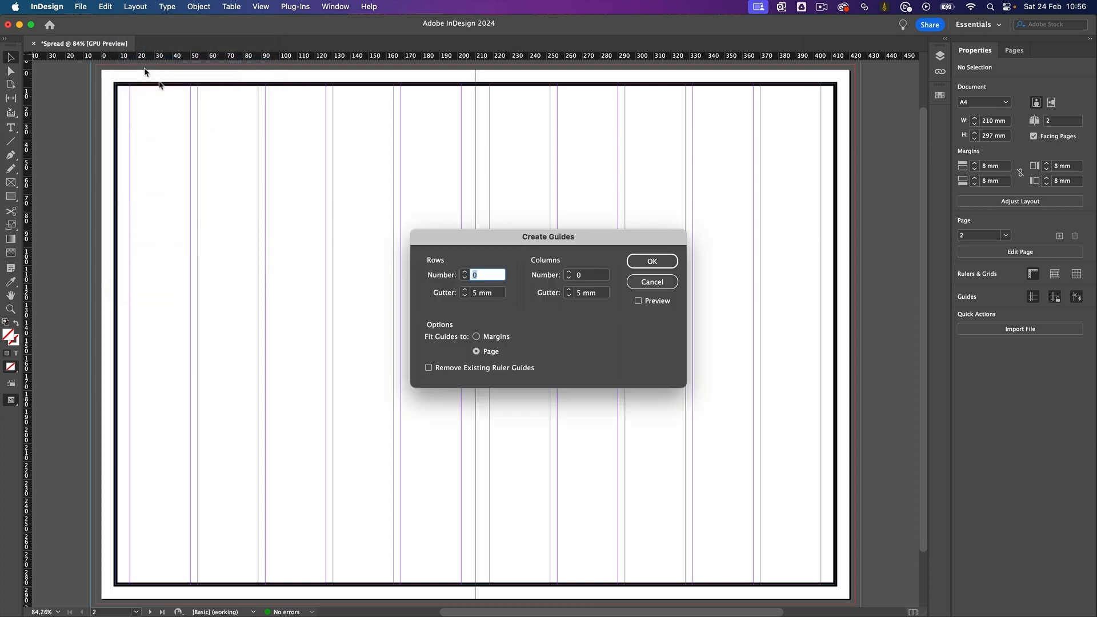
{"action": "left_click", "coordinate": [465, 273]}
{"action": "left_click", "coordinate": [465, 274]}
{"action": "left_click", "coordinate": [657, 307]}
{"action": "left_click", "coordinate": [657, 307]}
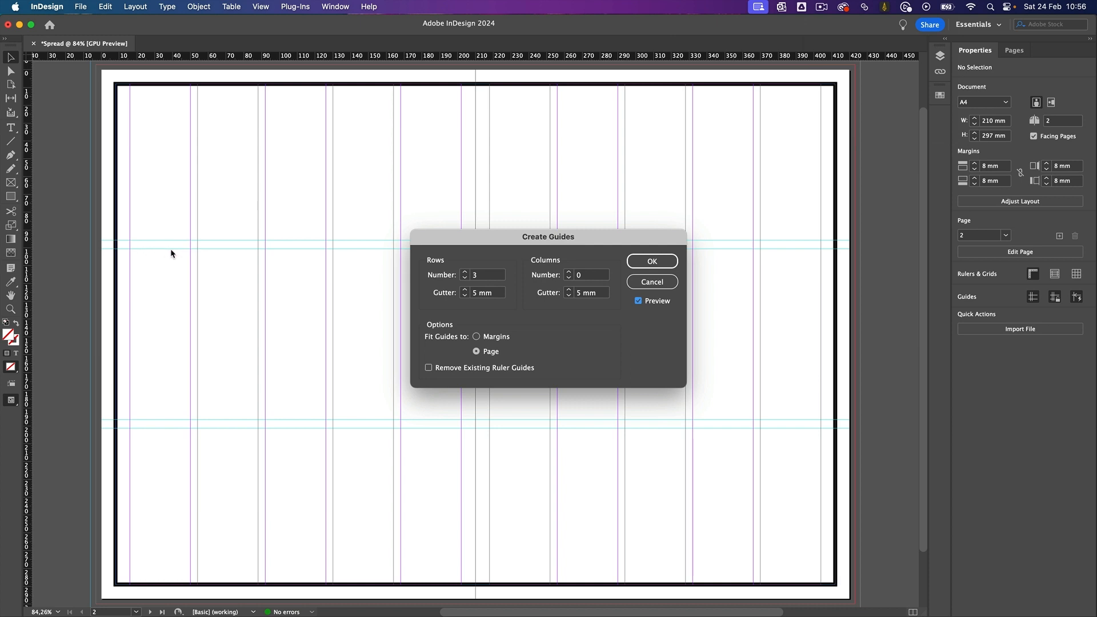
Set the row gutter of the guides to 0 mm and create them.
{"action": "left_click", "coordinate": [465, 295]}
{"action": "left_click", "coordinate": [465, 296]}
{"action": "left_click", "coordinate": [465, 296]}
{"action": "left_click", "coordinate": [465, 295]}
{"action": "left_click", "coordinate": [466, 295]}
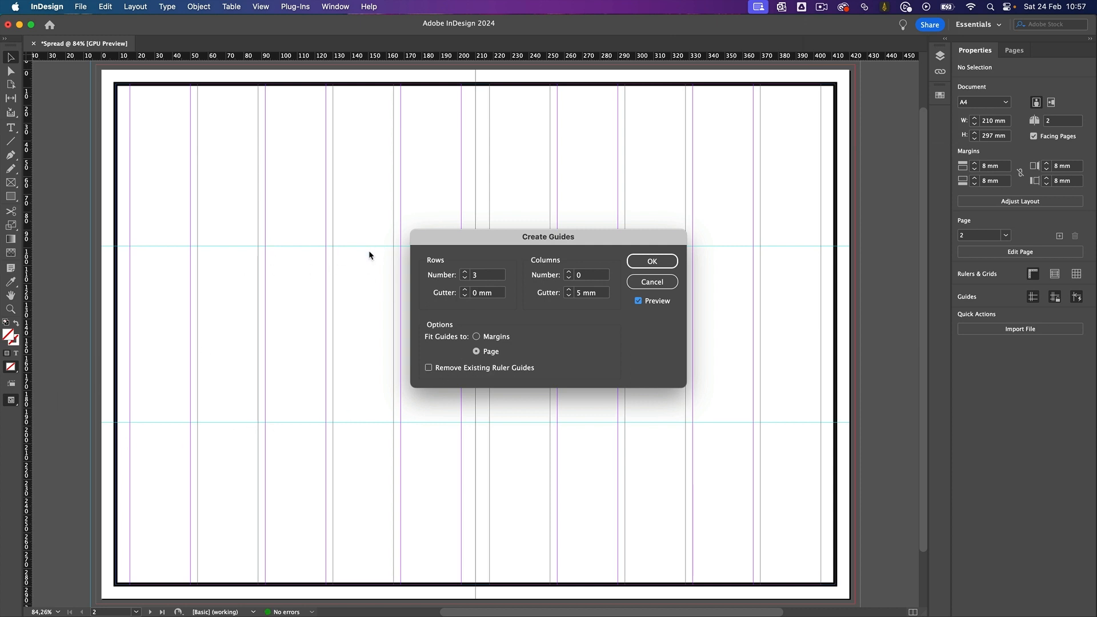
{"action": "left_click", "coordinate": [652, 262]}
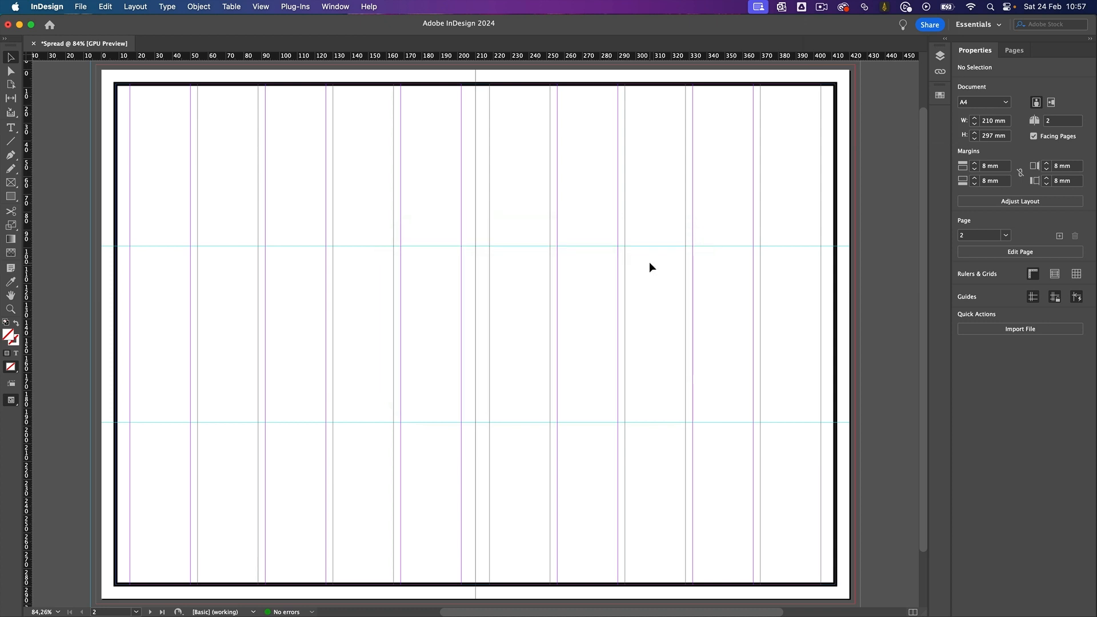